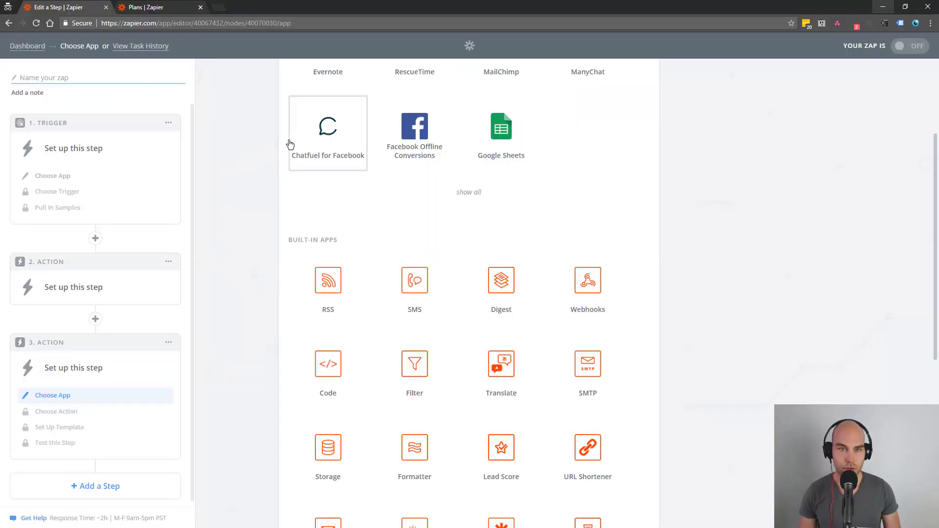
Step: Scroll up and down through Zapier's list of built-in apps to review them
scroll(290, 144, "up", 3)
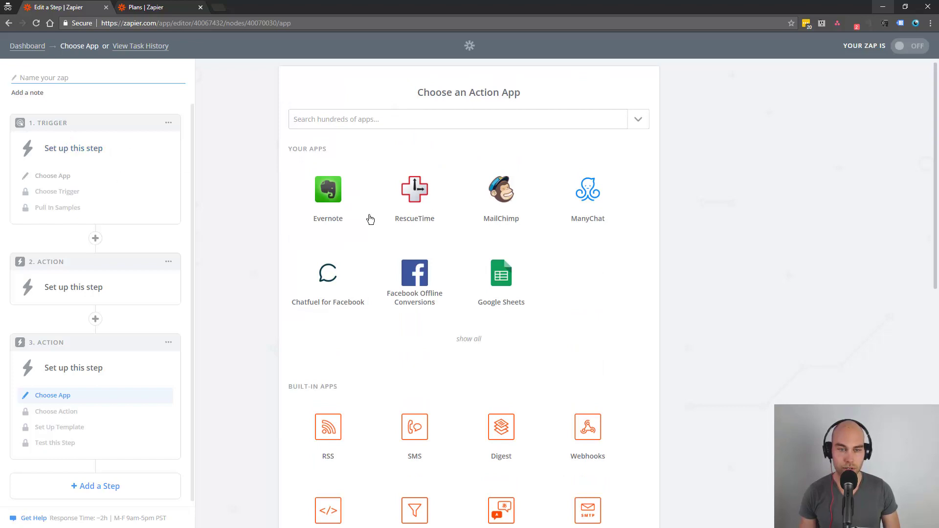
scroll(287, 234, "down", 3)
scroll(348, 209, "down", 3)
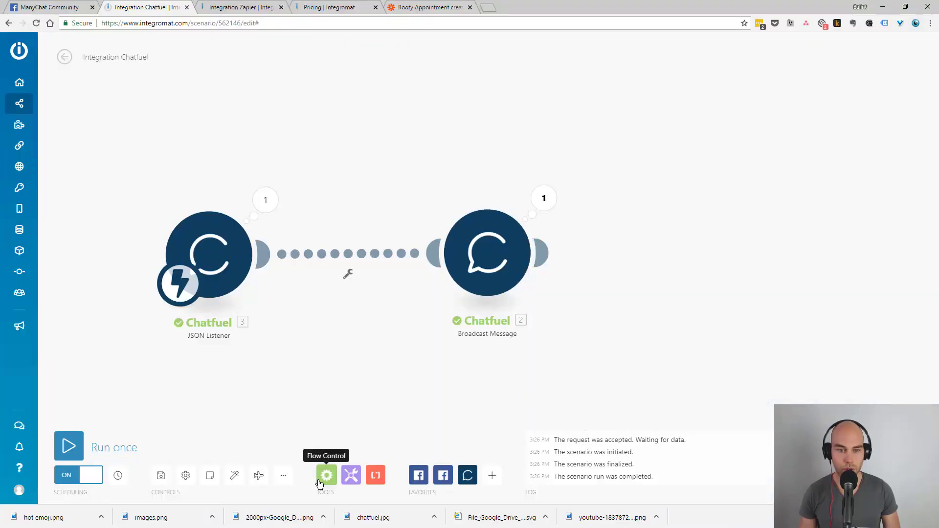
Step: Browse Integromat's Flow Control, Tools and Text parser module menus
left_click(323, 479)
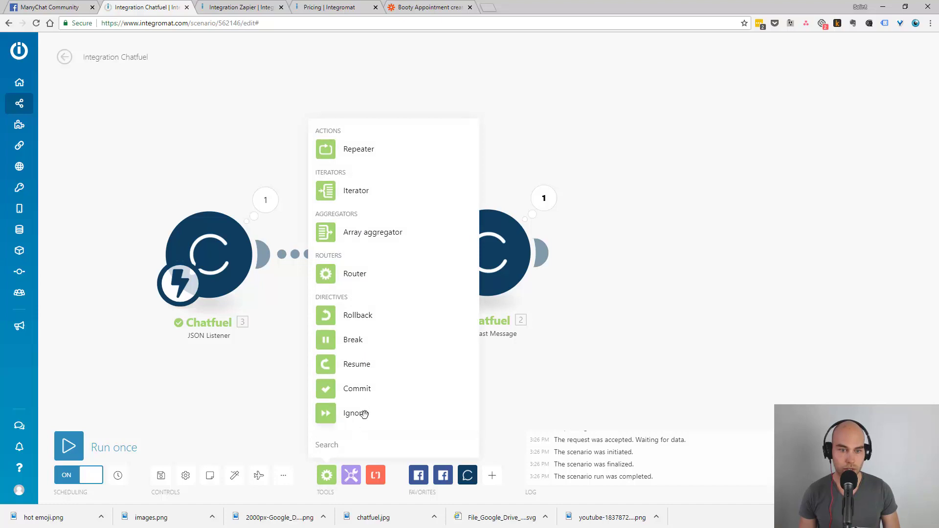
left_click(350, 474)
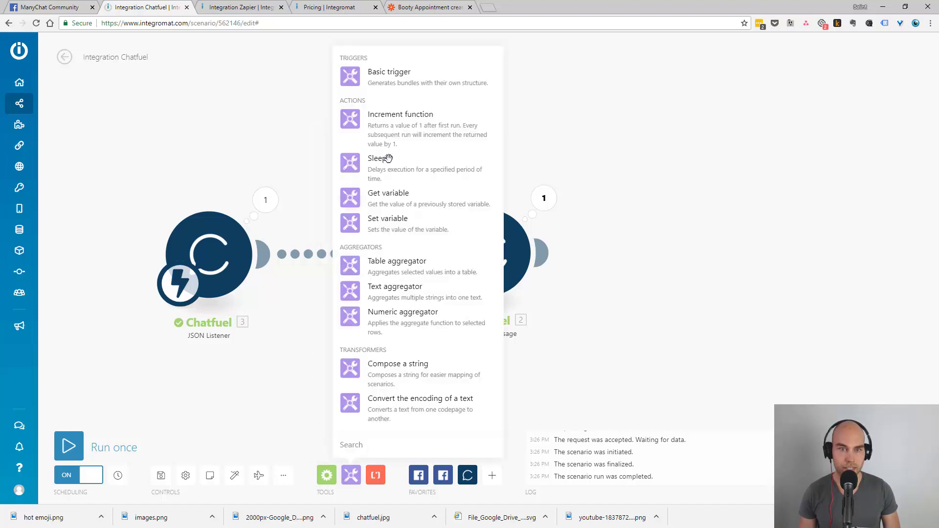
left_click(378, 477)
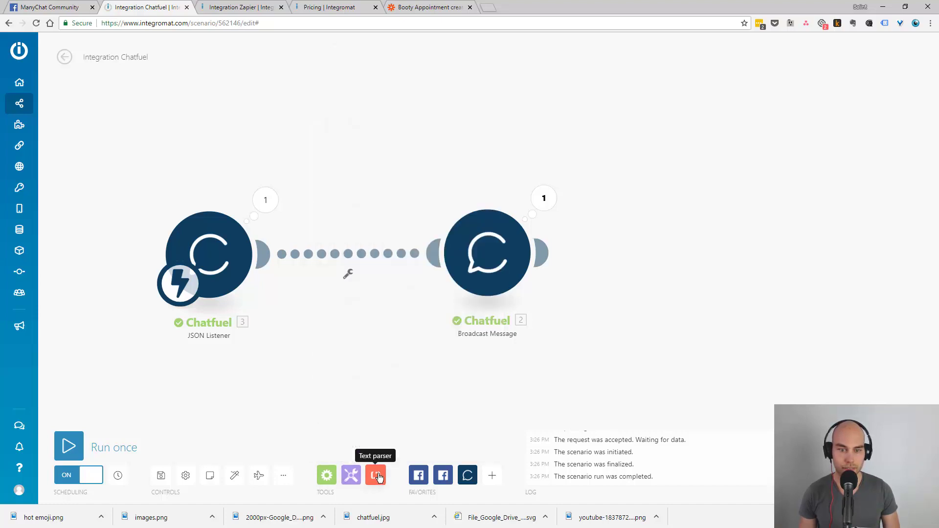
left_click(602, 251)
mouse_move(487, 254)
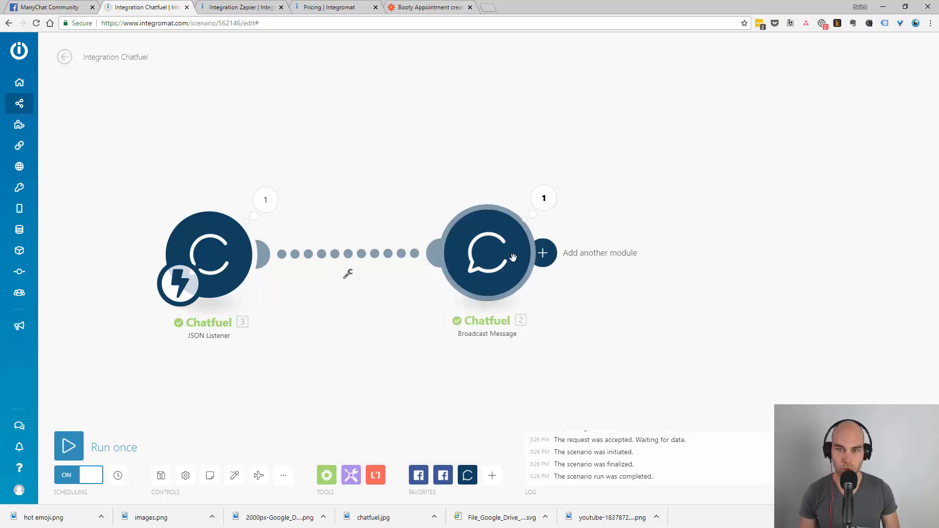
Step: Open the Chatfuel Broadcast Message settings and add a new user attribute item
left_click(543, 253)
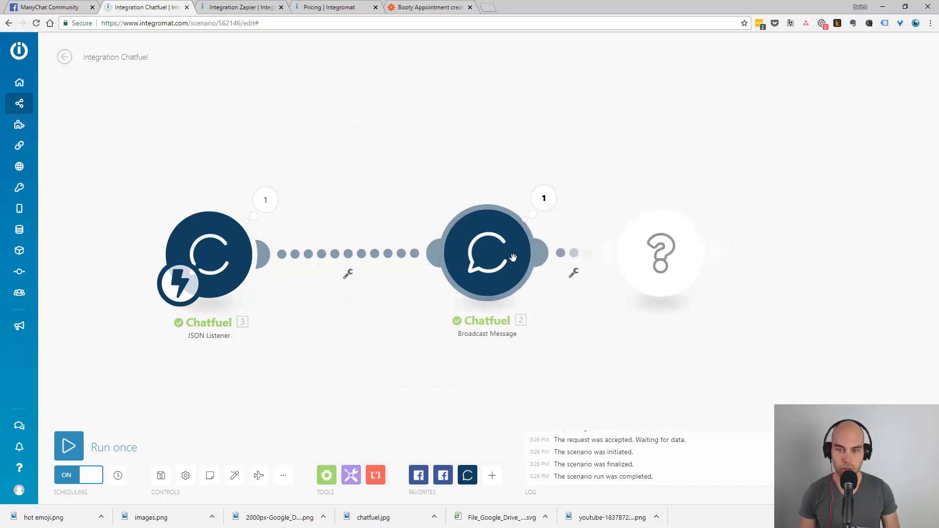
left_click(643, 359)
left_click(484, 257)
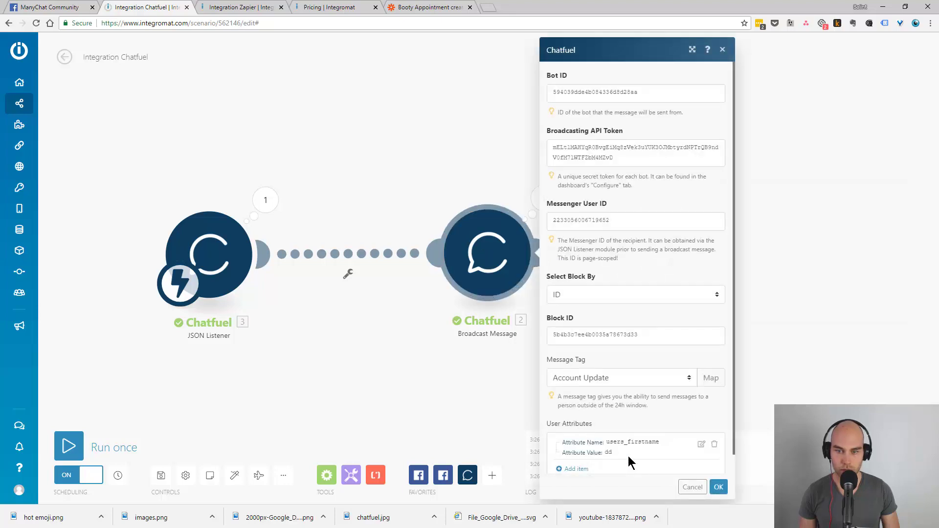
scroll(685, 377, "down", 1)
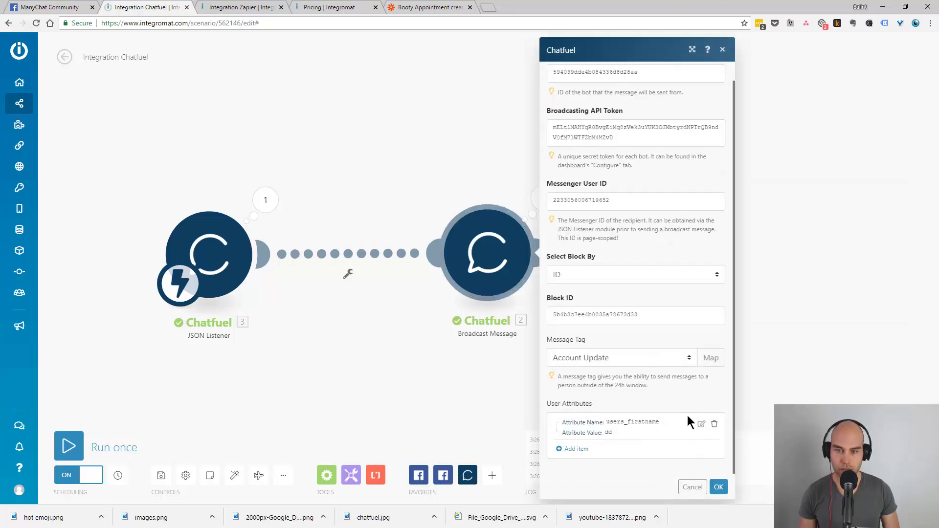
left_click(571, 451)
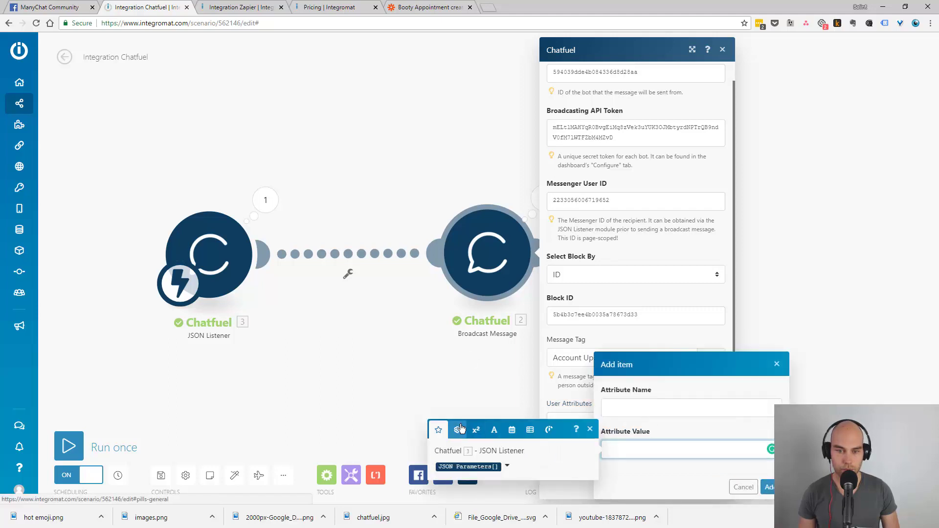
Step: Cycle the attribute value's mapping functions: math, text and binary, date and time, then arrays
left_click(459, 430)
left_click(476, 387)
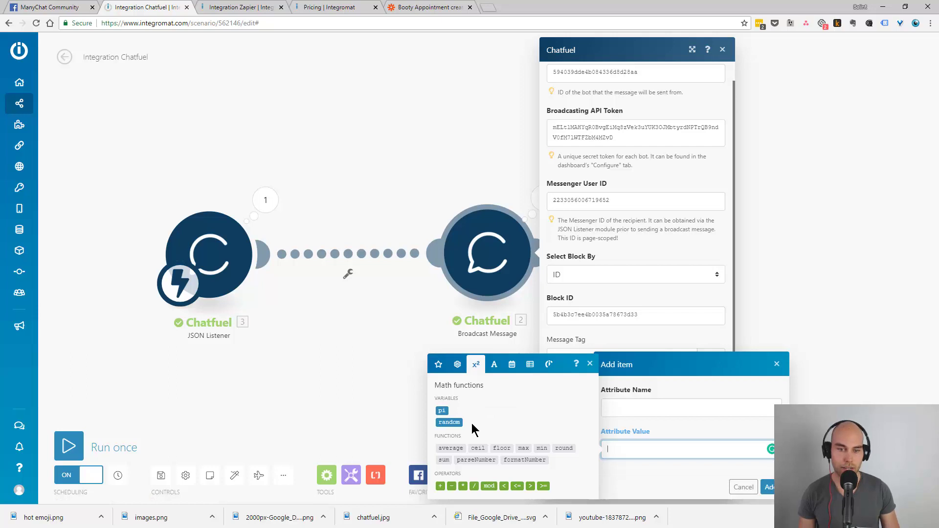
left_click(495, 365)
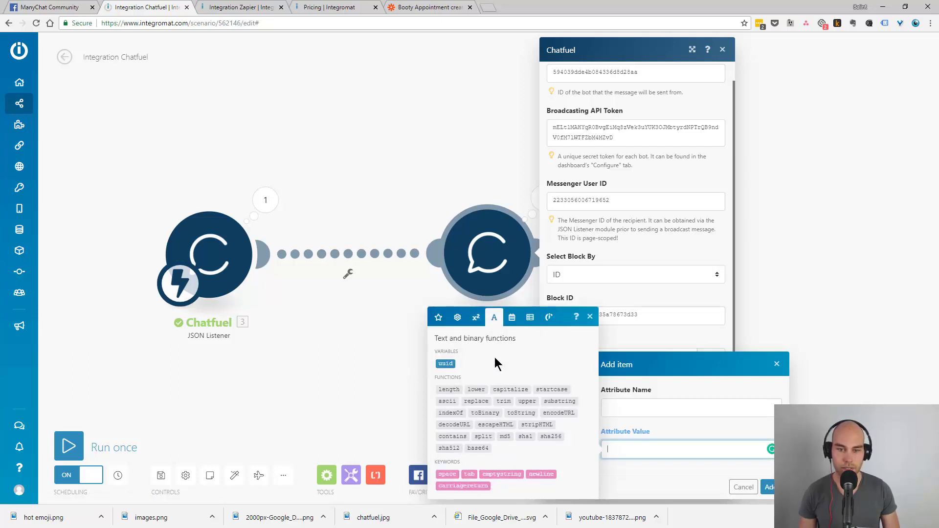
left_click(511, 317)
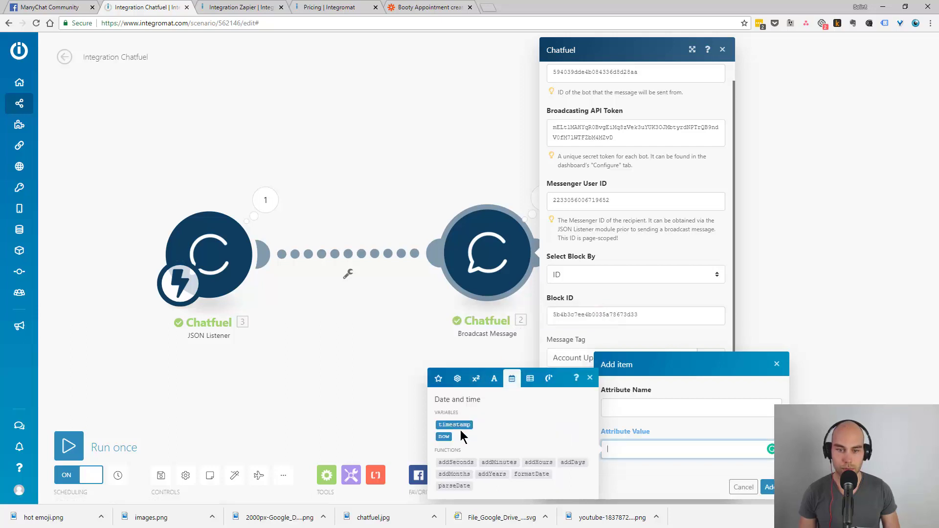
left_click(531, 379)
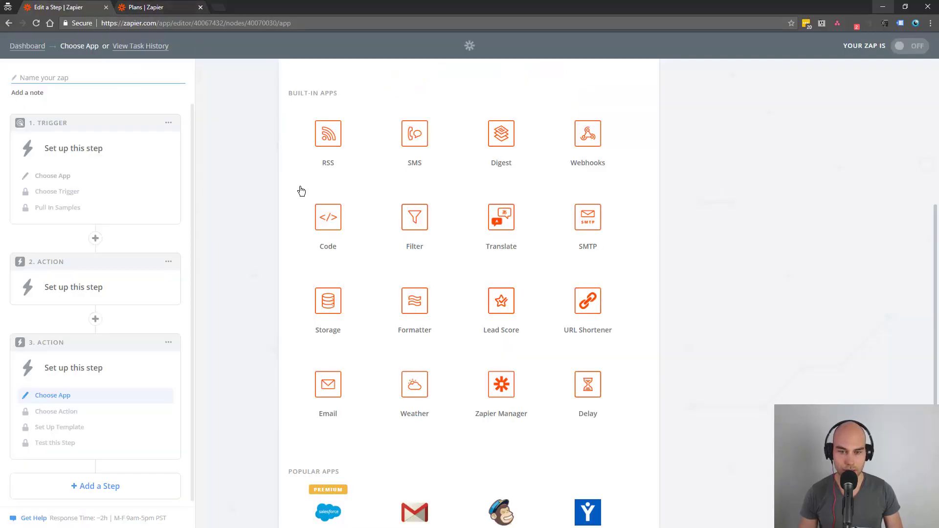
Step: Show all connected Zapier apps and scroll down through the full app catalogue
scroll(235, 190, "up", 6)
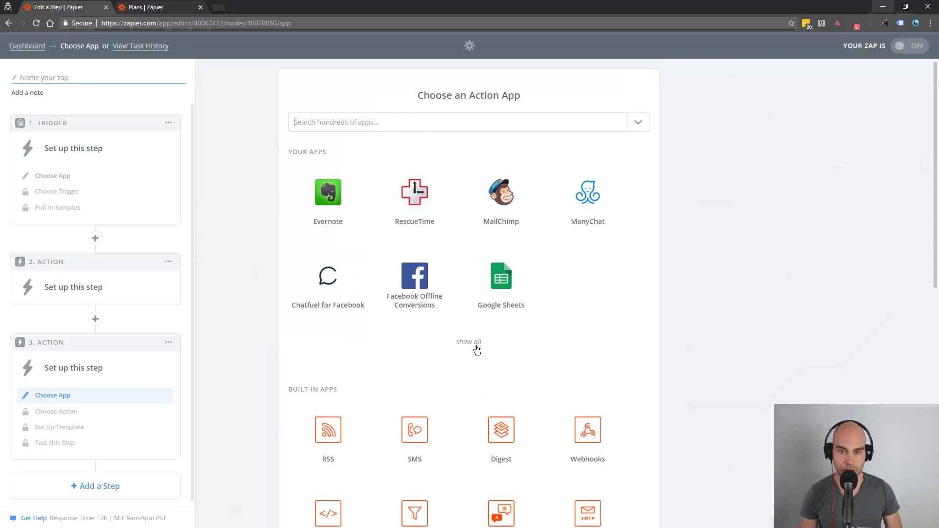
left_click(475, 346)
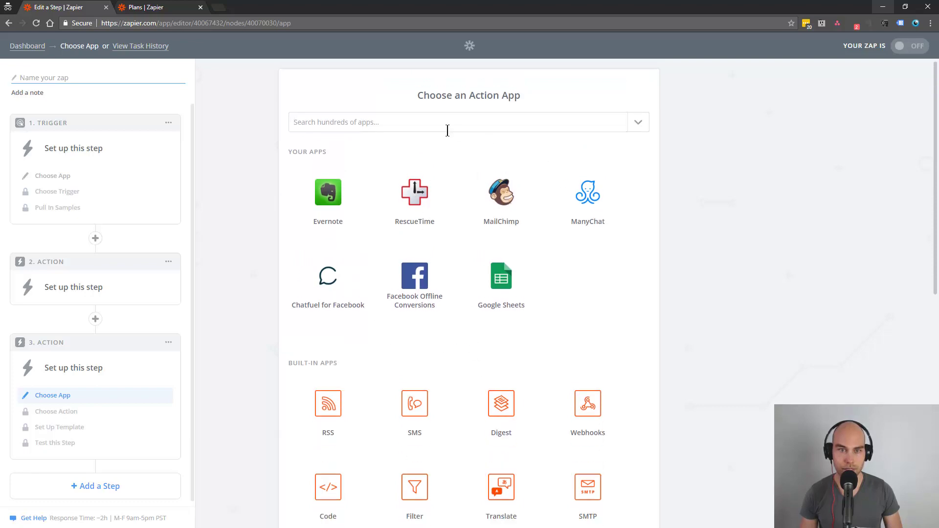
left_click(358, 128)
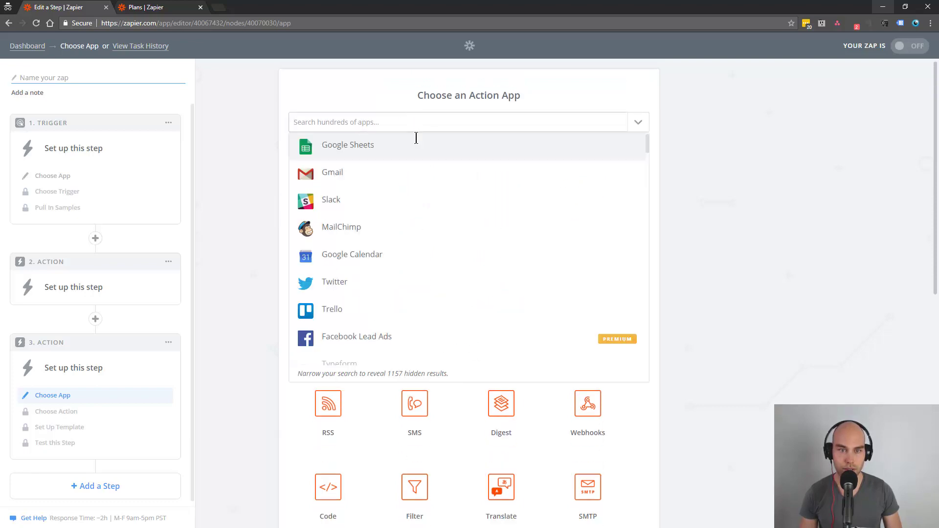
scroll(415, 246, "down", 2)
scroll(416, 246, "down", 3)
scroll(415, 246, "down", 3)
scroll(416, 245, "down", 3)
scroll(415, 245, "down", 3)
scroll(415, 246, "down", 3)
scroll(415, 245, "down", 3)
scroll(415, 246, "down", 3)
scroll(416, 246, "down", 3)
scroll(415, 245, "down", 3)
scroll(415, 246, "down", 3)
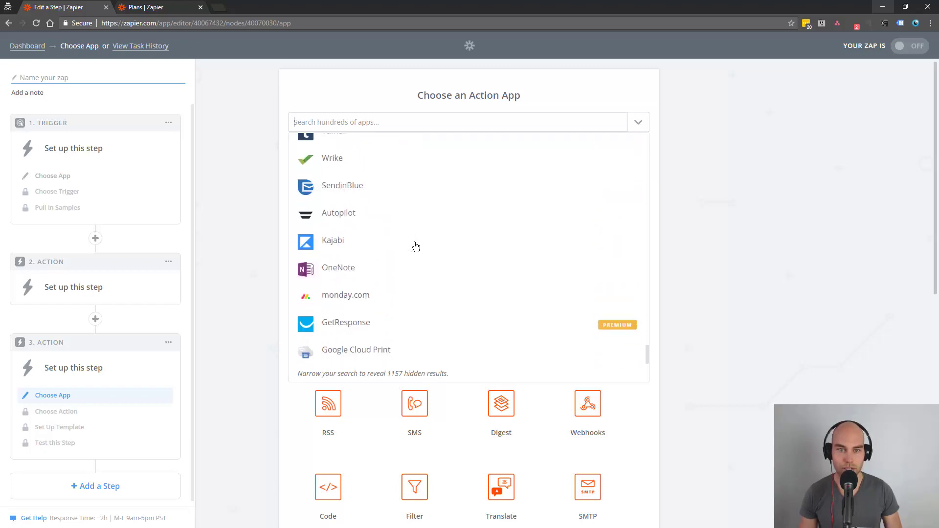
Step: Scroll back to the top of Zapier's app catalogue and close it
scroll(406, 308, "up", 3)
scroll(409, 301, "up", 3)
scroll(410, 300, "up", 5)
scroll(408, 298, "up", 5)
scroll(407, 296, "up", 3)
scroll(407, 293, "up", 3)
scroll(407, 289, "up", 5)
scroll(407, 289, "up", 3)
scroll(407, 289, "up", 3)
scroll(407, 267, "up", 5)
scroll(407, 268, "up", 5)
scroll(408, 260, "up", 2)
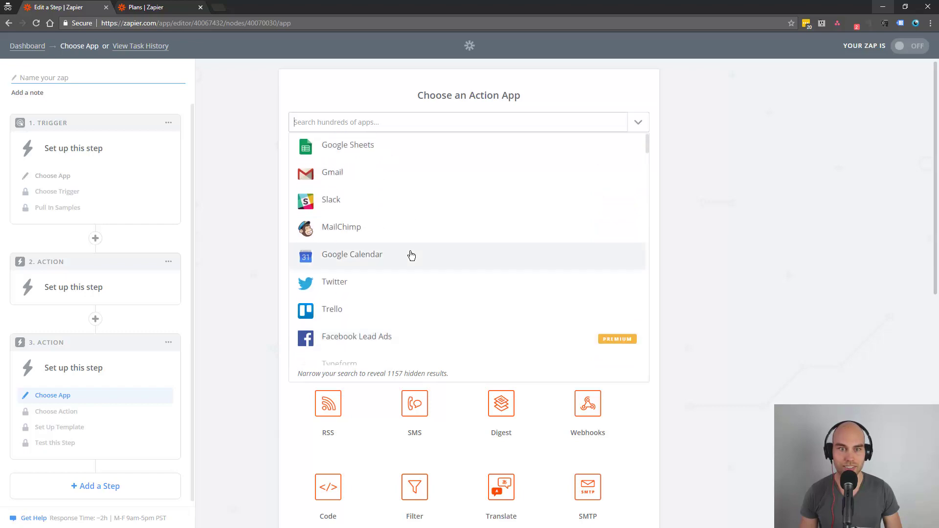
left_click(807, 179)
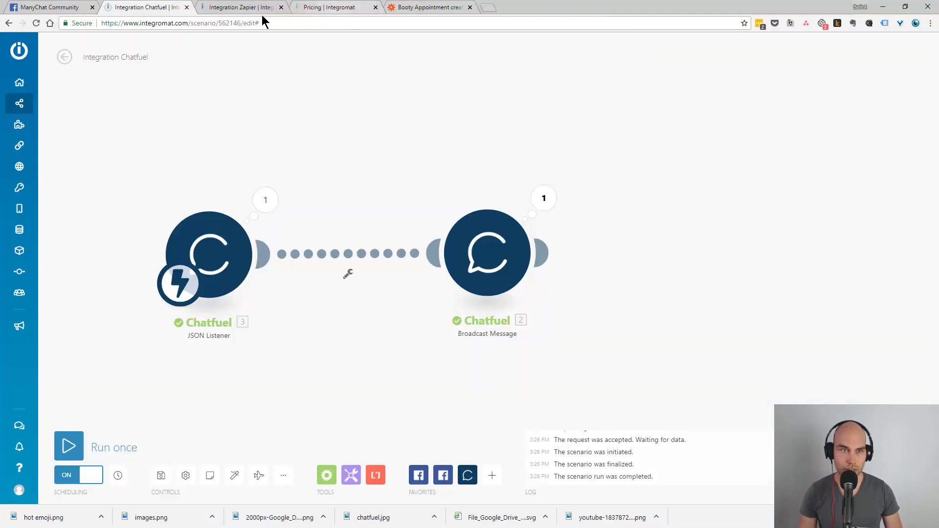
Step: Go from the Integration Zapier scenario to Integromat's /apps page, leaving the unsaved scenario
left_click(227, 9)
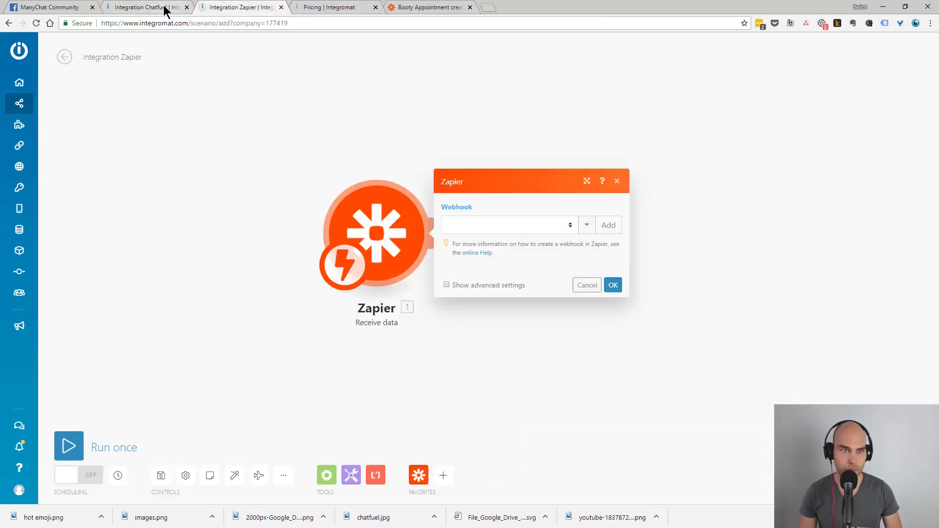
left_click(190, 24)
left_click_drag(192, 24, 388, 23)
type("apps")
key("BackSpace")
type("s")
key("Return")
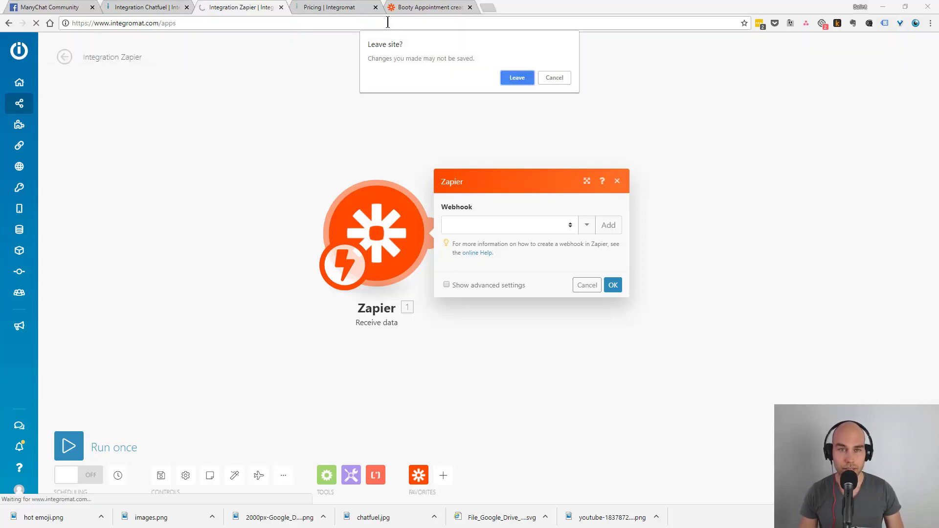
left_click(517, 78)
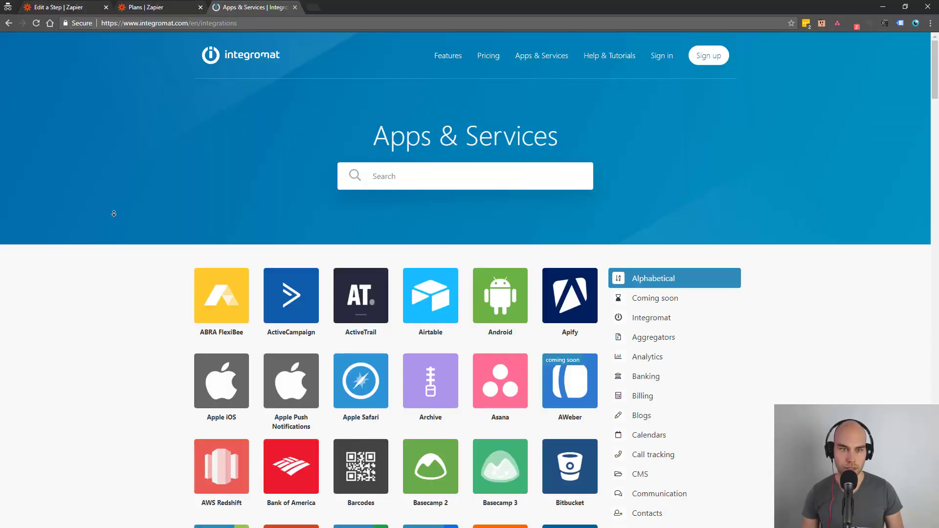
Step: Scroll down through Integromat's Apps & Services catalogue and partway back up
scroll(109, 237, "down", 2)
scroll(109, 237, "down", 5)
scroll(109, 239, "down", 4)
scroll(109, 239, "down", 5)
scroll(108, 239, "down", 5)
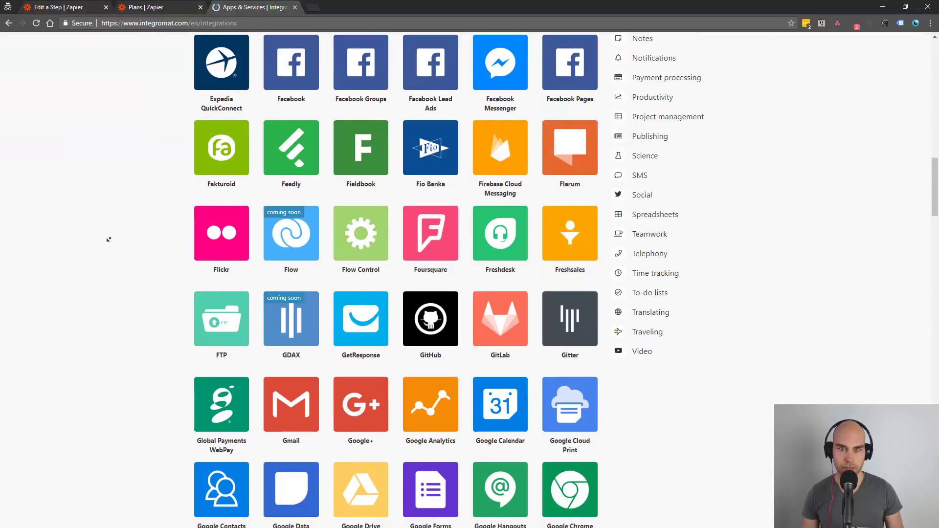
scroll(109, 239, "down", 5)
scroll(109, 239, "down", 5)
scroll(109, 239, "down", 5)
scroll(109, 239, "down", 5)
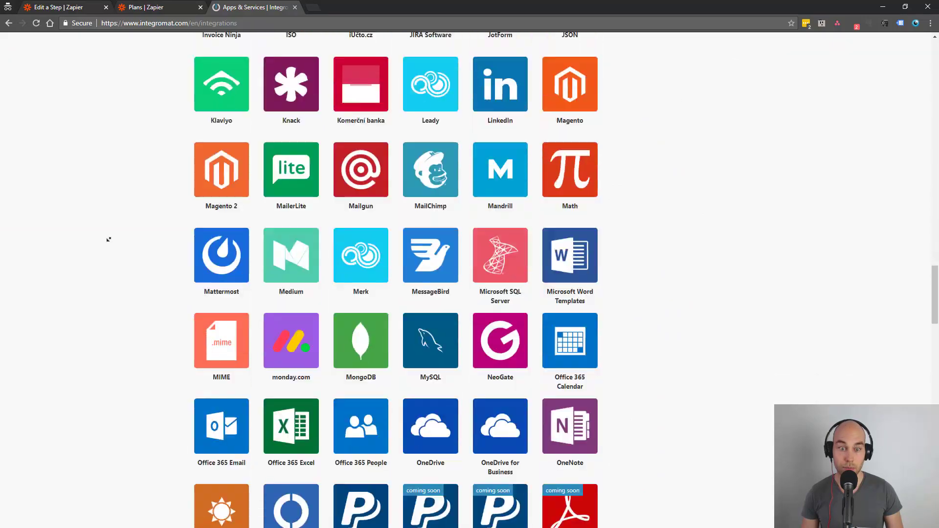
scroll(108, 239, "down", 5)
scroll(109, 239, "down", 5)
scroll(109, 239, "down", 5)
scroll(109, 240, "down", 5)
scroll(108, 239, "down", 5)
scroll(109, 239, "down", 5)
scroll(108, 239, "down", 4)
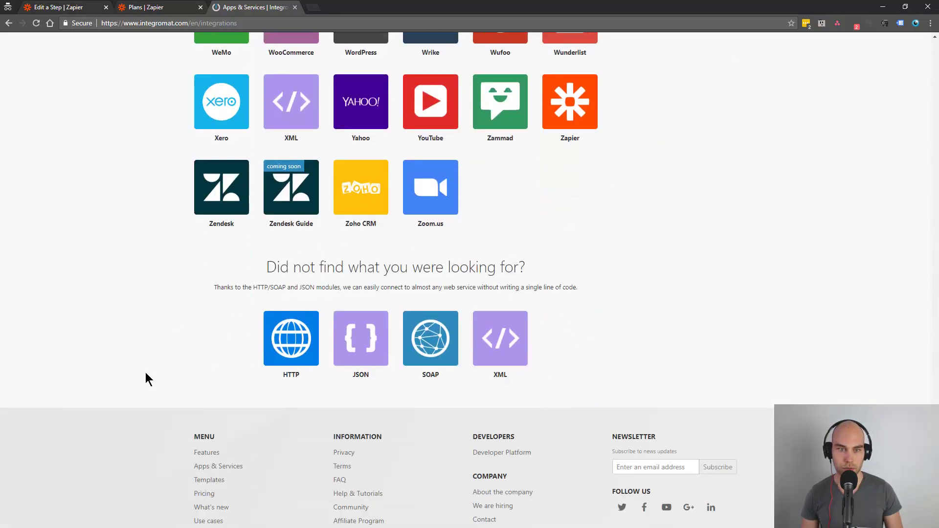
scroll(122, 308, "up", 12)
scroll(121, 246, "up", 20)
scroll(123, 246, "up", 15)
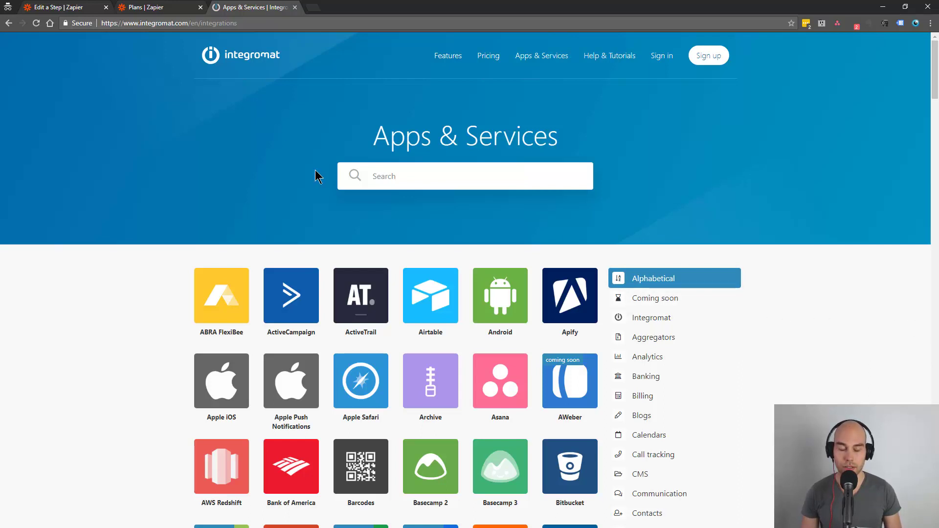
Step: Scroll down to the Chatfuel tile and open its integration page
scroll(325, 203, "down", 10)
scroll(440, 215, "down", 5)
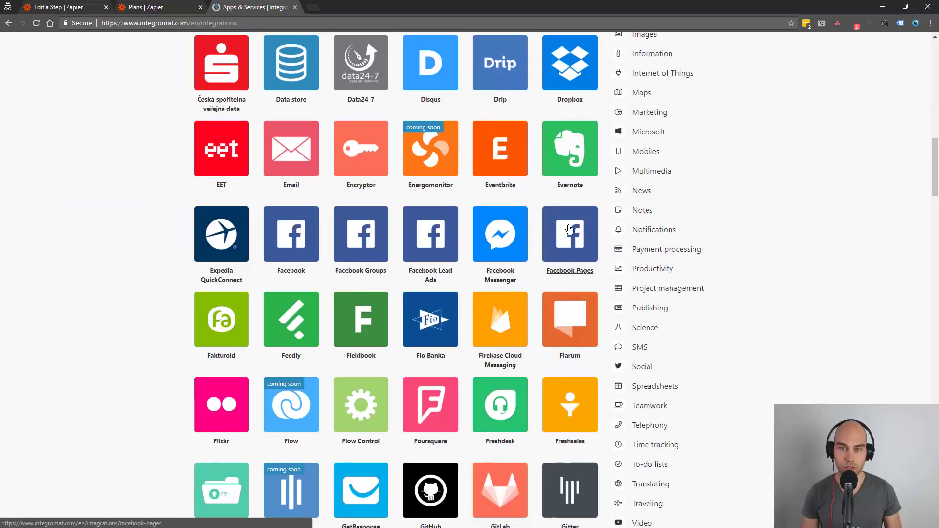
scroll(568, 228, "down", 6)
scroll(577, 229, "down", 6)
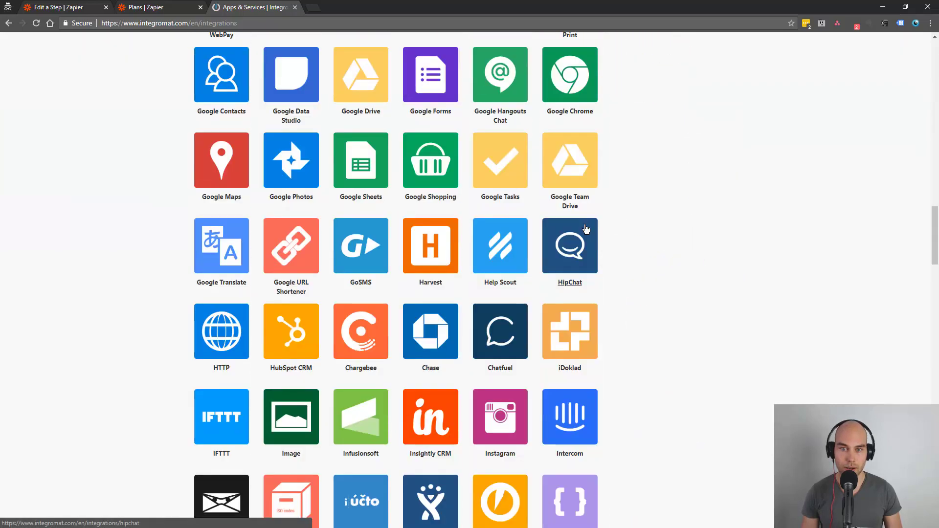
left_click(496, 336)
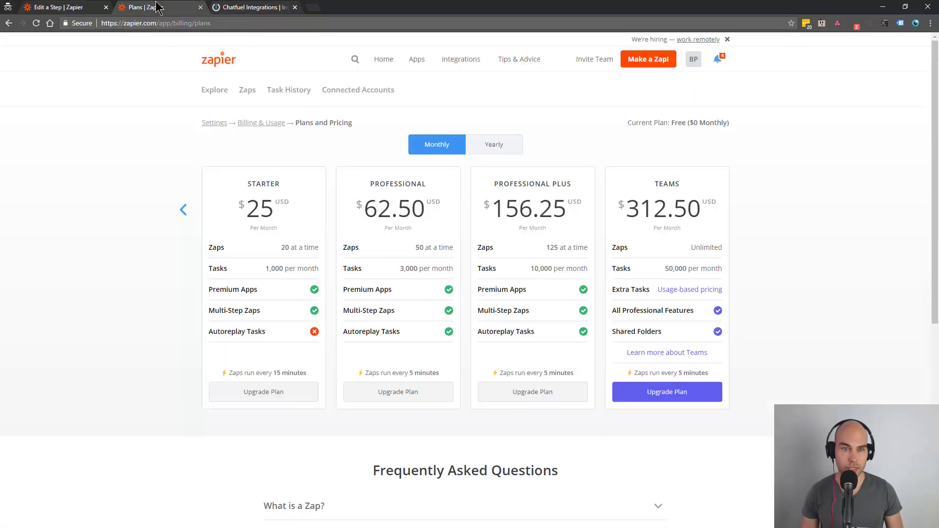
Step: Return to the Zapier zap's third step and scroll through its ManyChat action options
left_click(65, 7)
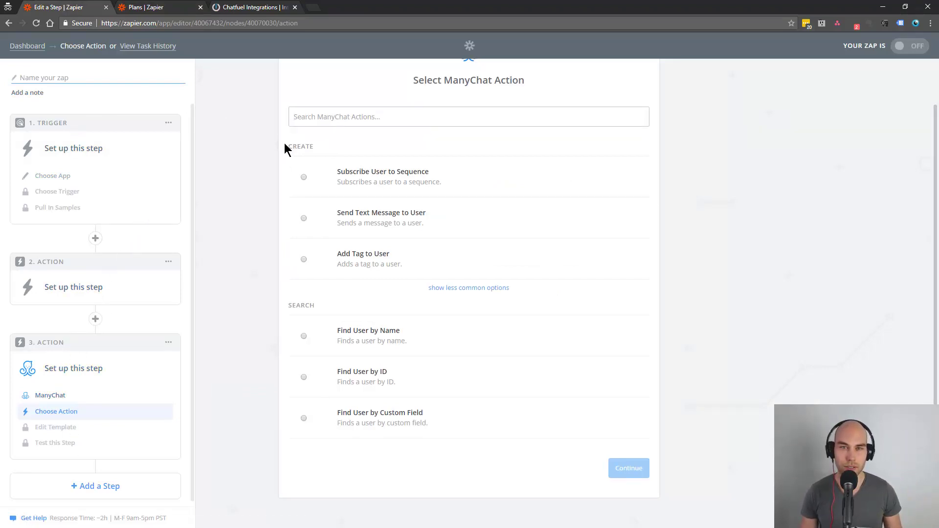
scroll(285, 149, "up", 1)
scroll(239, 154, "down", 1)
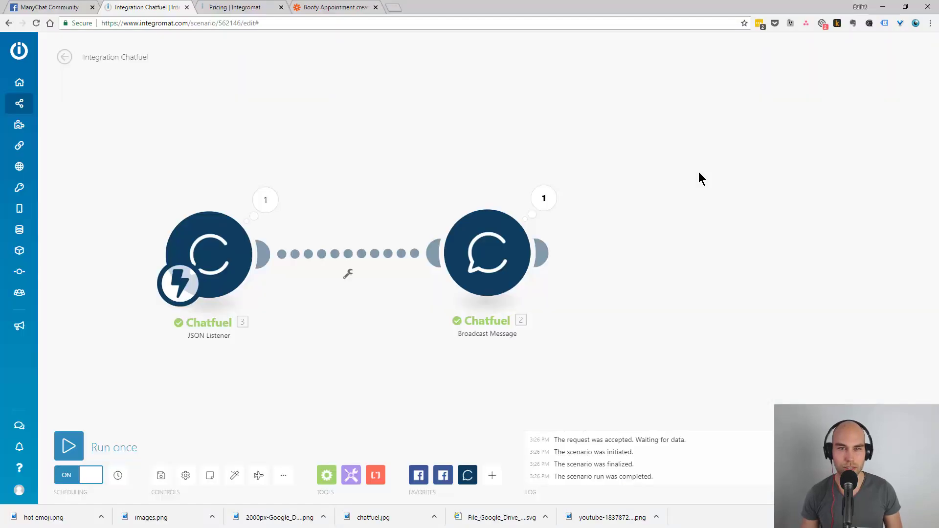
right_click(638, 167)
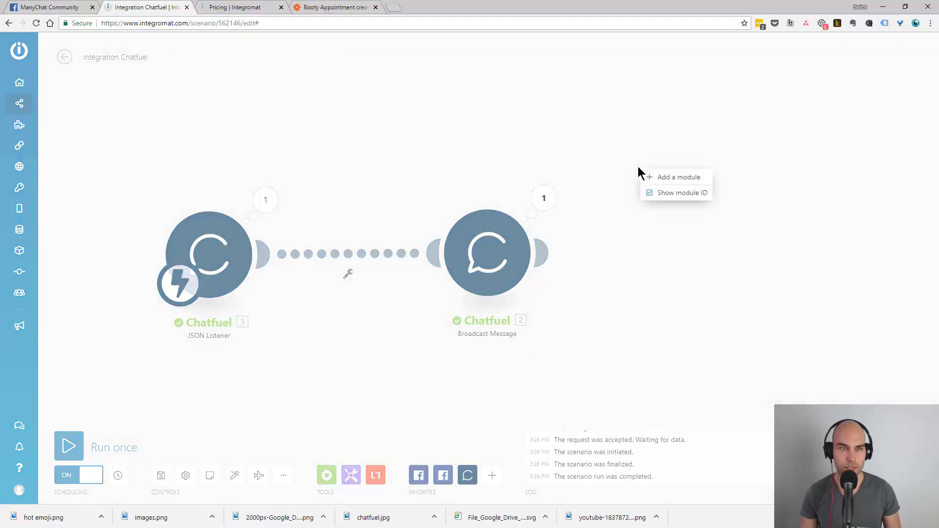
left_click(587, 139)
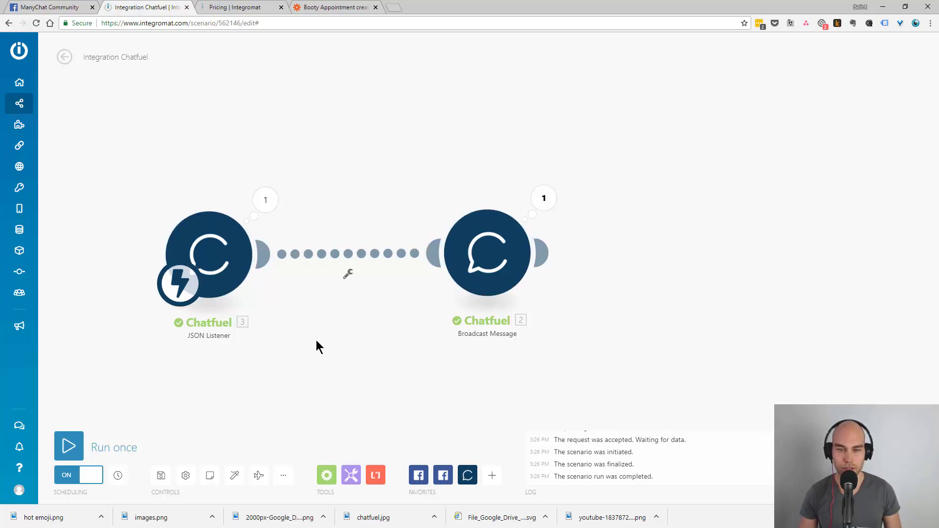
left_click(481, 274)
scroll(592, 240, "down", 1)
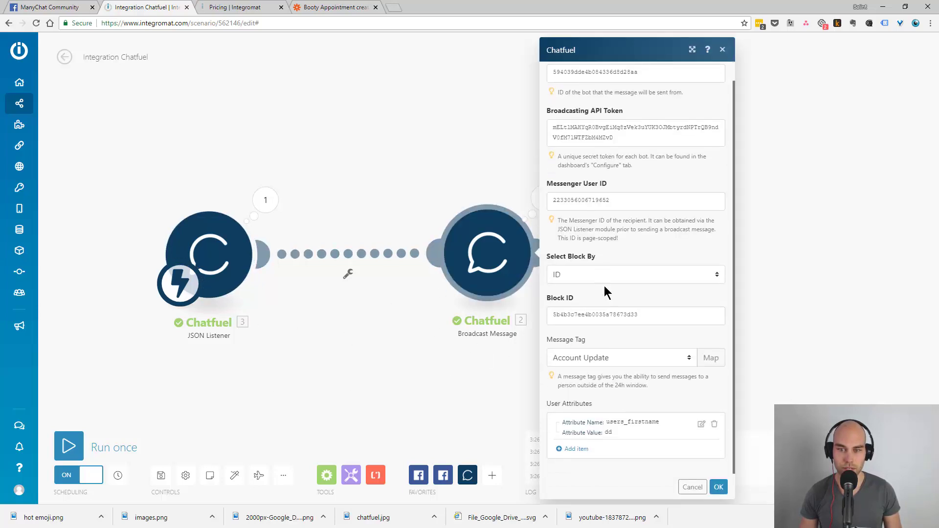
scroll(608, 294, "up", 1)
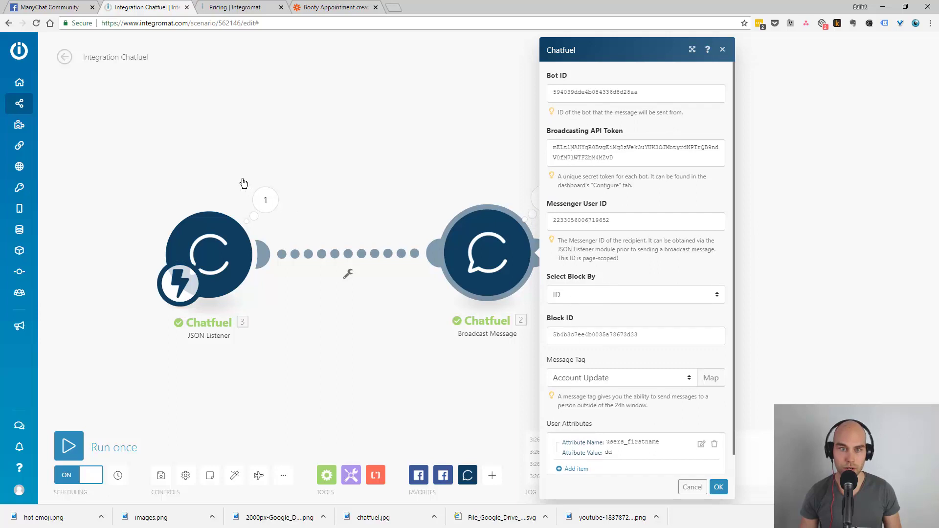
left_click(418, 128)
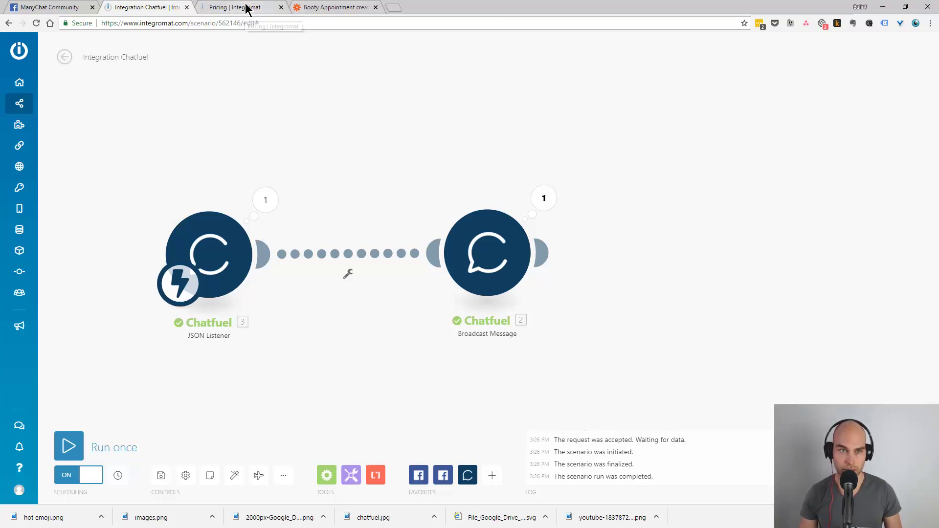
left_click(247, 8)
left_click(255, 160)
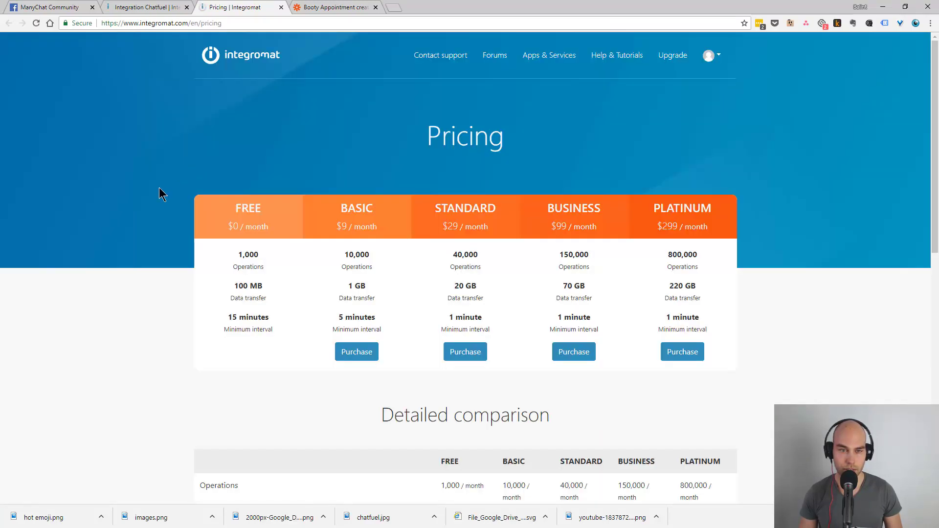
left_click_drag(230, 252, 272, 268)
left_click(271, 268)
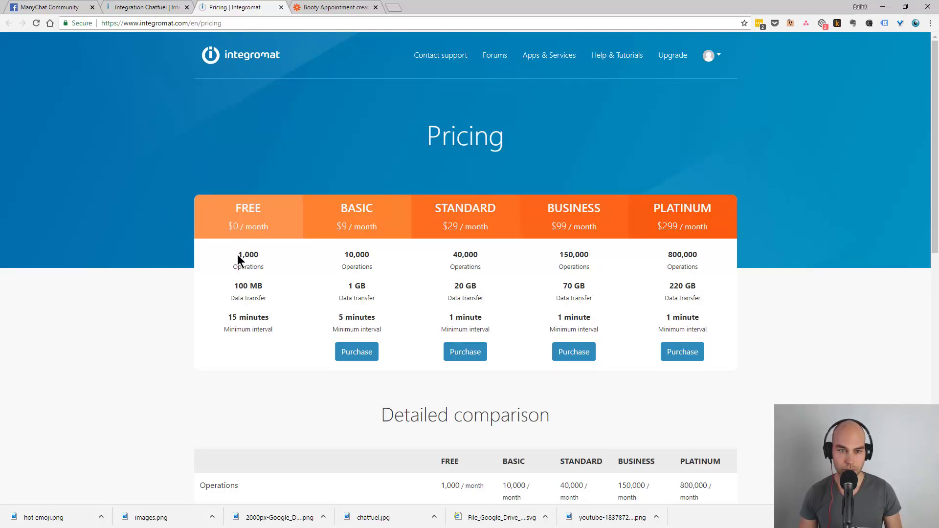
left_click_drag(224, 288, 272, 305)
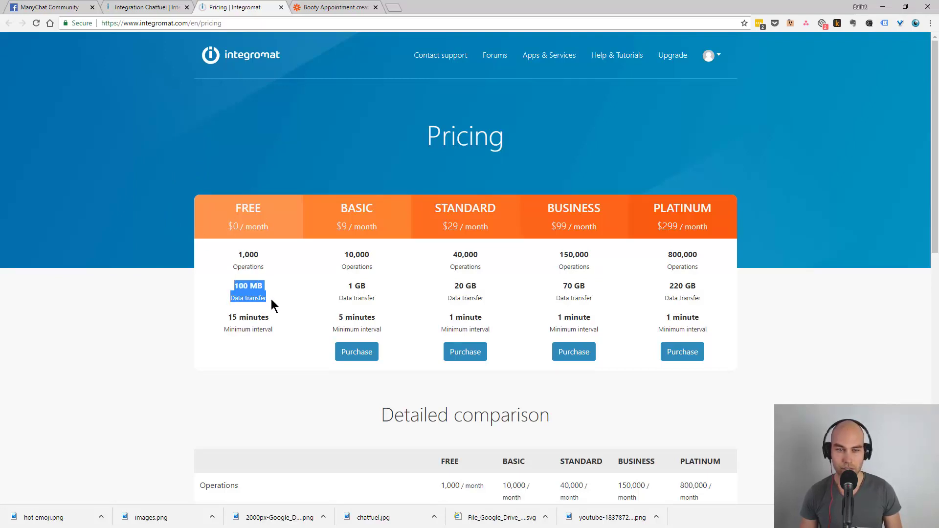
left_click(272, 305)
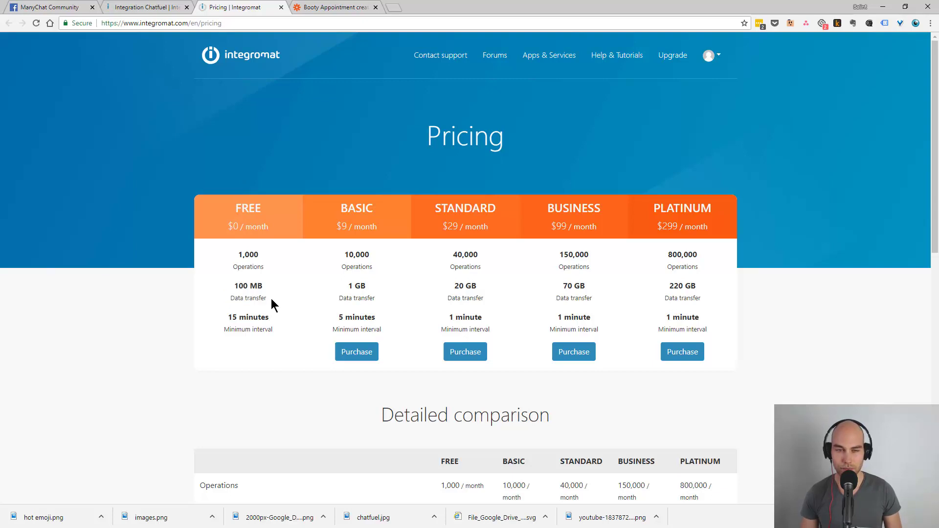
left_click_drag(272, 305, 222, 285)
left_click(222, 289)
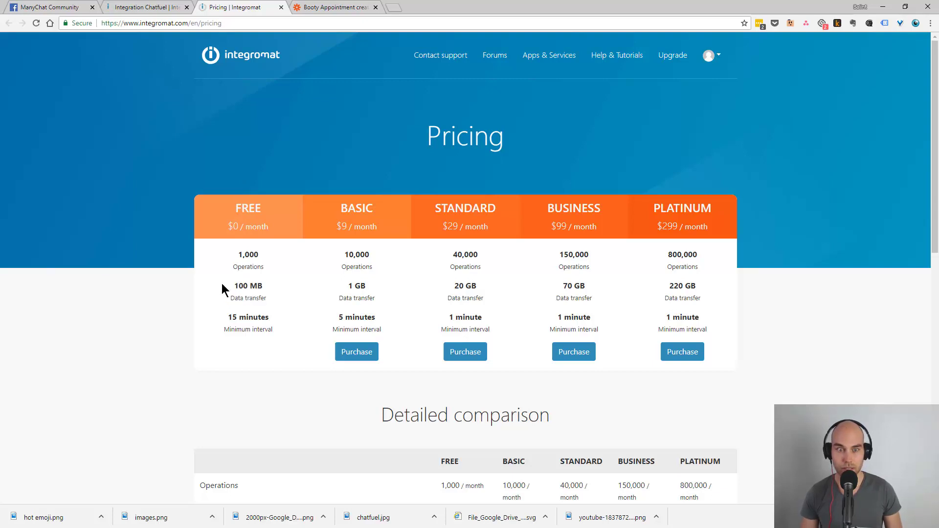
scroll(223, 289, "down", 1)
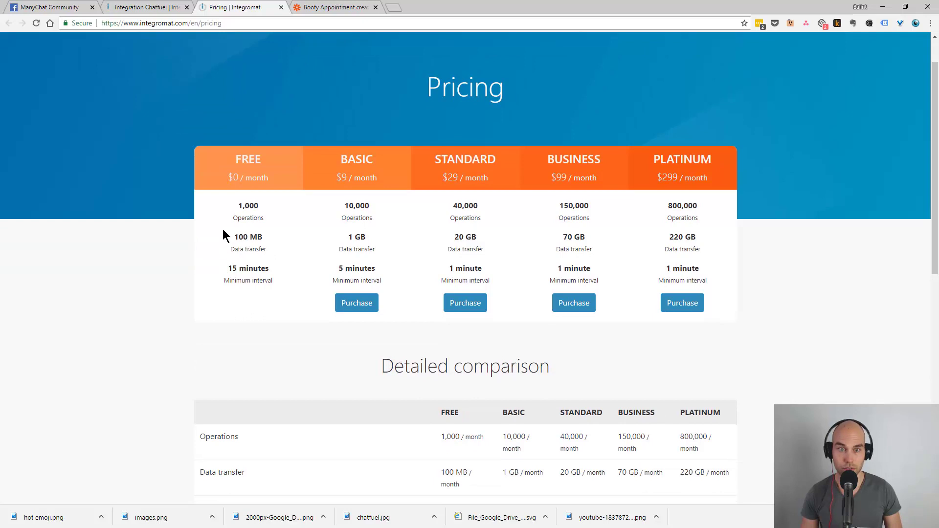
left_click_drag(222, 230, 271, 244)
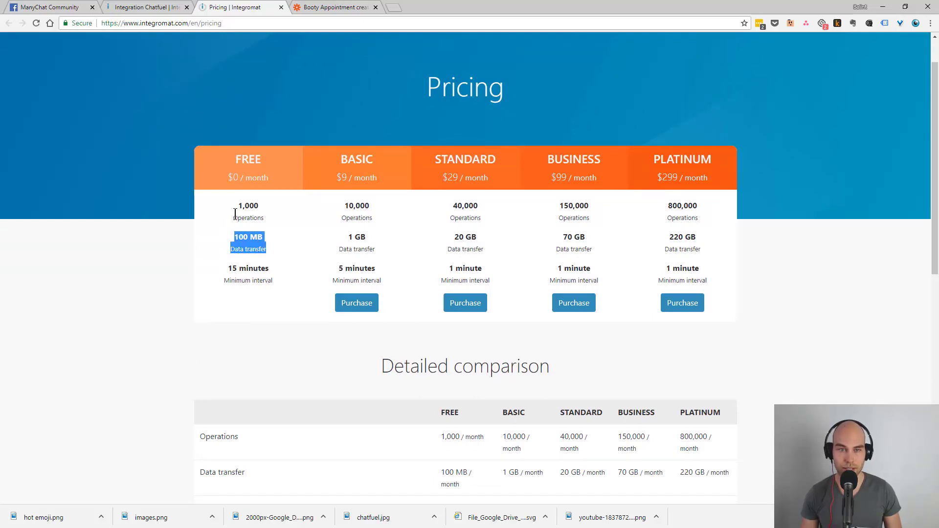
left_click(206, 228)
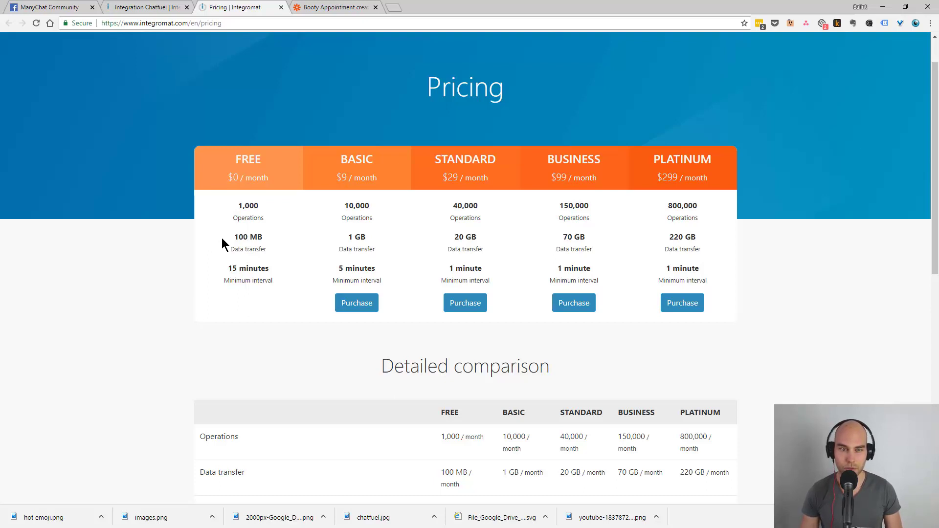
left_click_drag(226, 234, 274, 252)
left_click(278, 247)
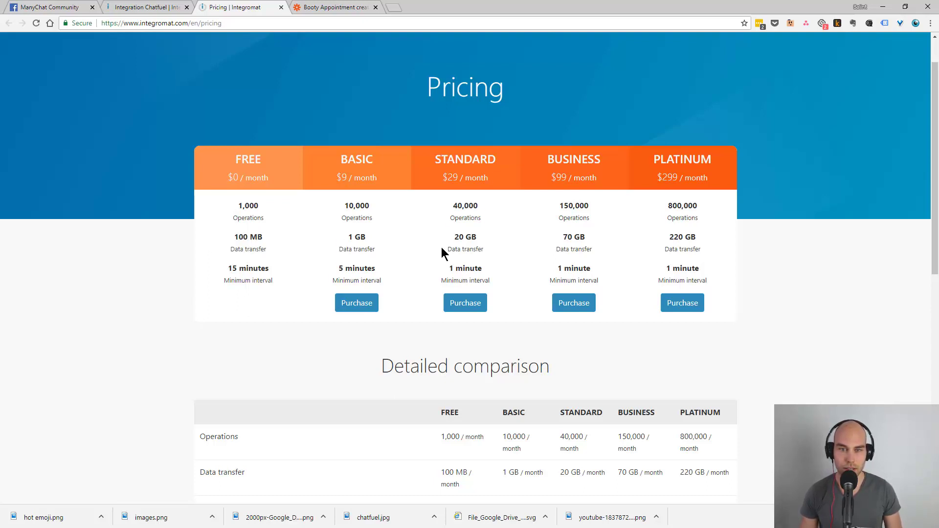
left_click_drag(335, 238, 442, 248)
left_click(407, 245)
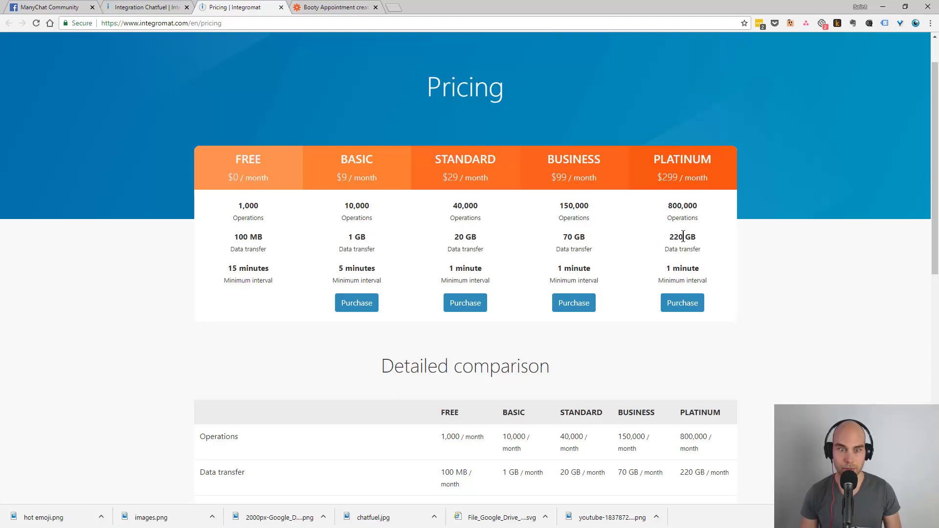
scroll(222, 253, "down", 2)
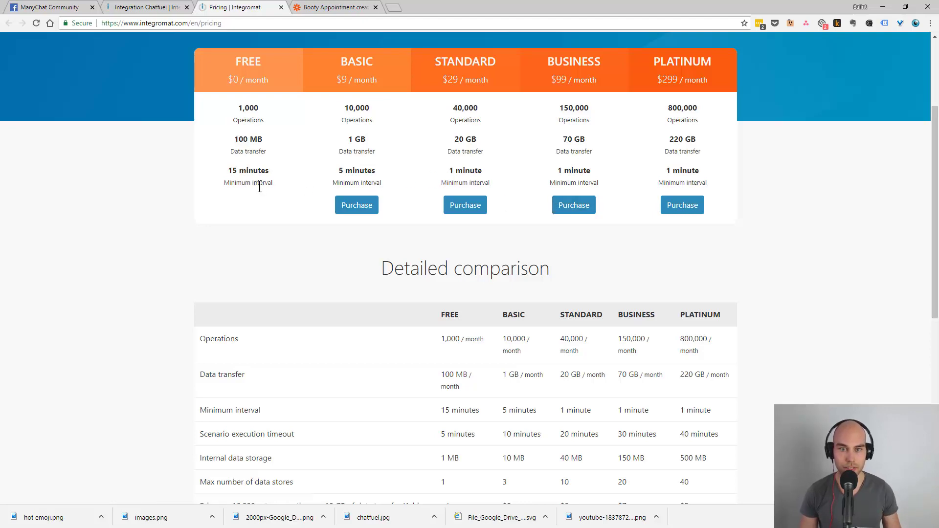
scroll(264, 249, "down", 6)
scroll(264, 250, "up", 5)
scroll(265, 252, "up", 2)
scroll(264, 246, "down", 1)
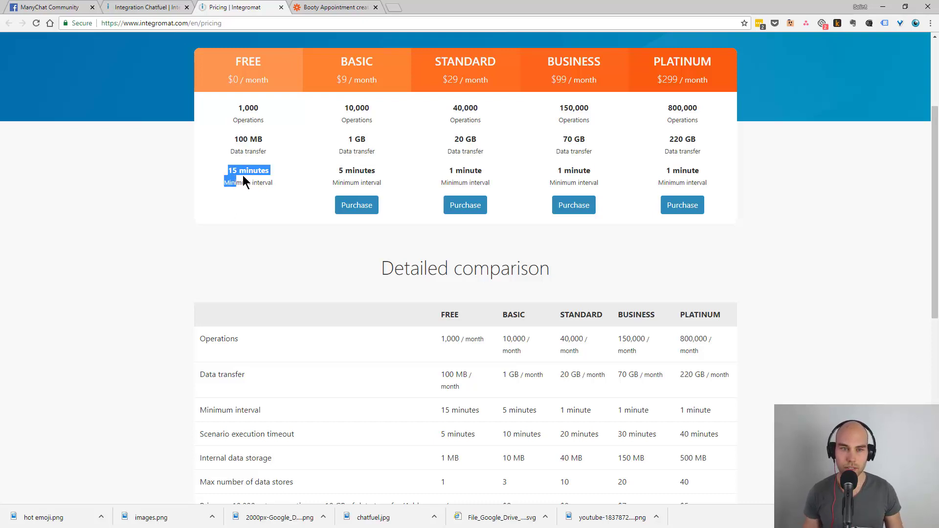
left_click_drag(245, 176, 273, 168)
left_click(276, 169)
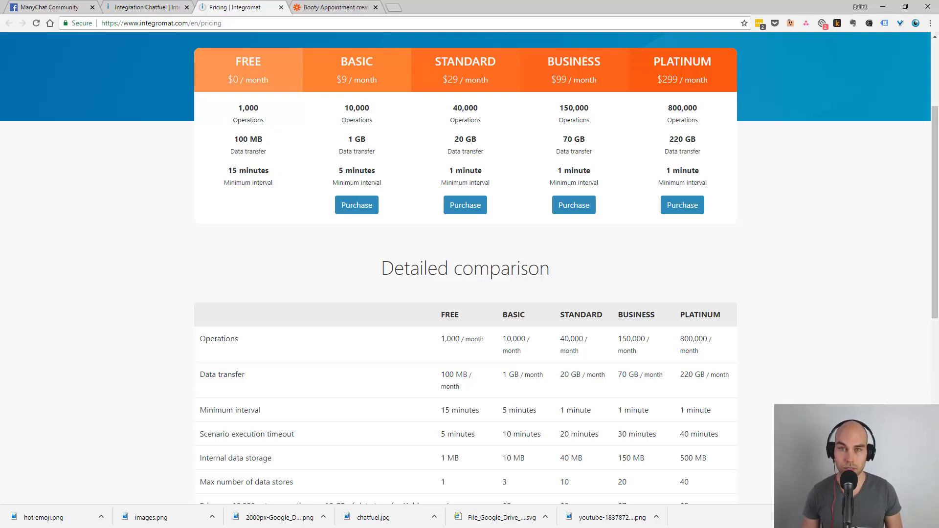
double_click(243, 119)
left_click(205, 141)
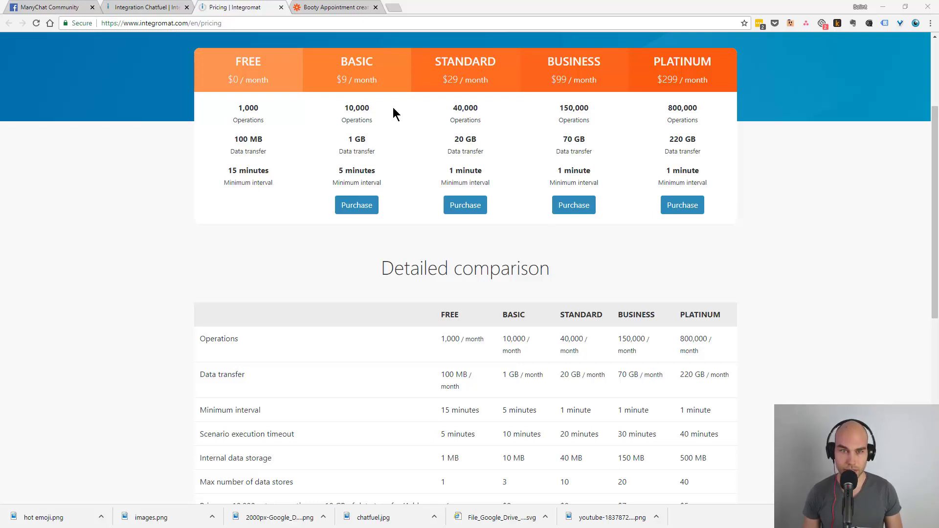
left_click(446, 79)
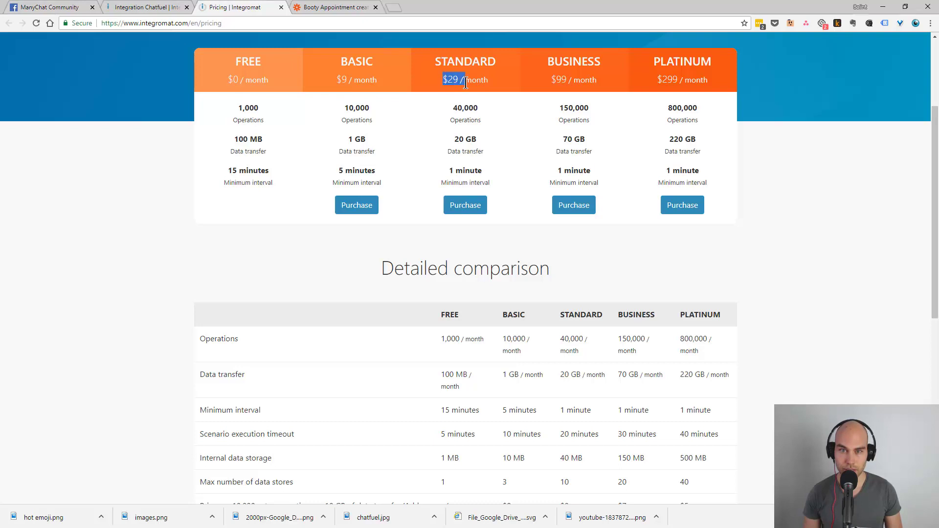
double_click(459, 108)
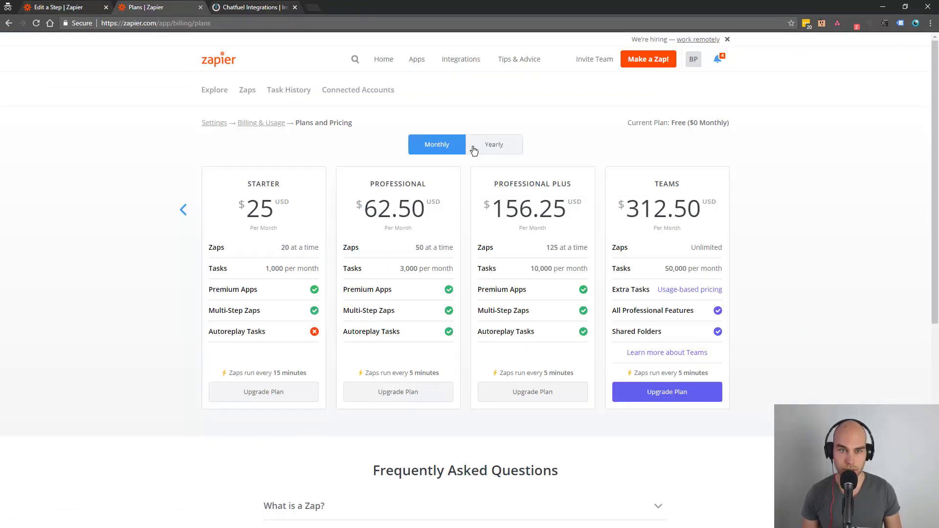
Step: Scroll the Zapier Plans page, then switch to the zap editor's ManyChat action list
scroll(541, 201, "down", 3)
scroll(540, 201, "up", 3)
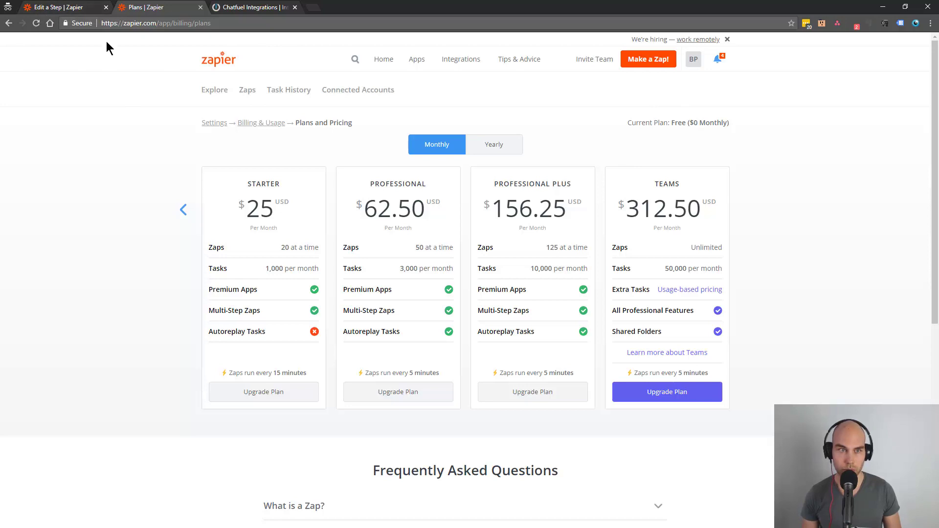
left_click(66, 7)
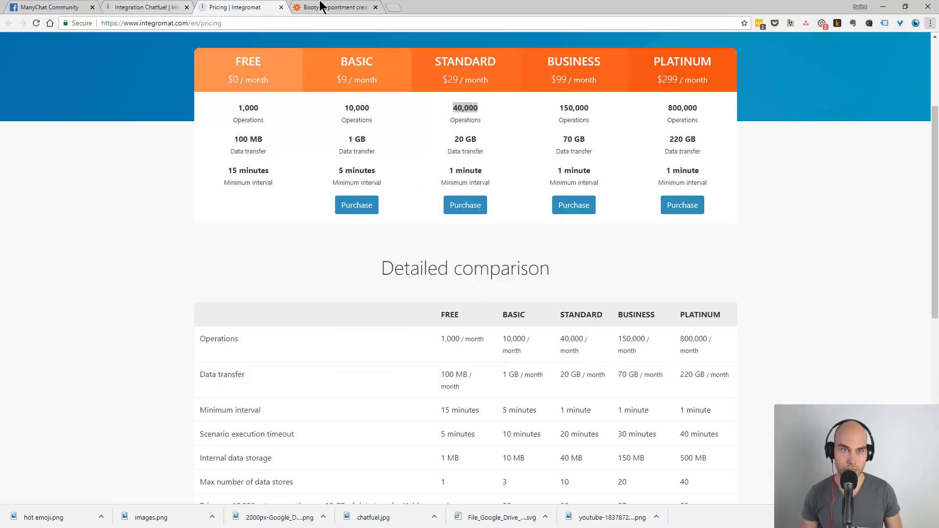
Step: Review the Booty Appointment creation zap's seven steps, from 10to8 booking to sequence subscription
left_click(323, 7)
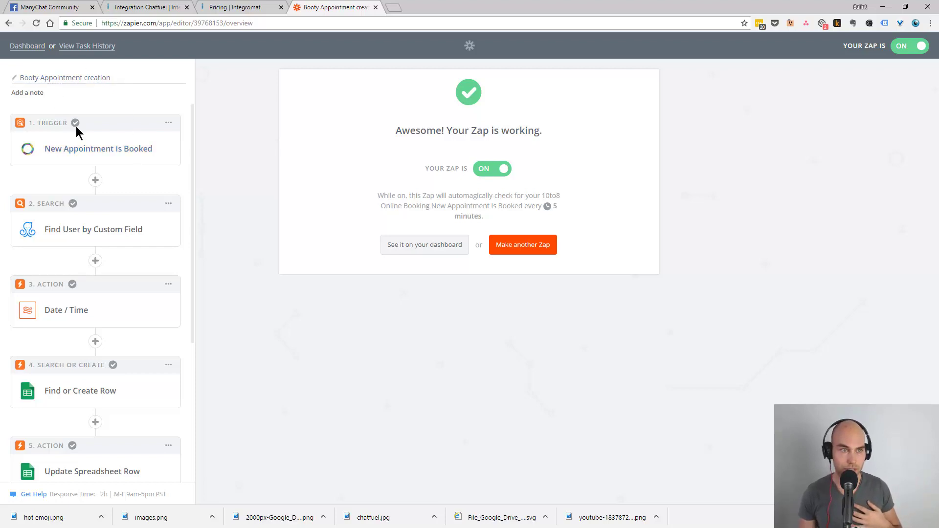
scroll(117, 152, "down", 2)
scroll(120, 156, "down", 3)
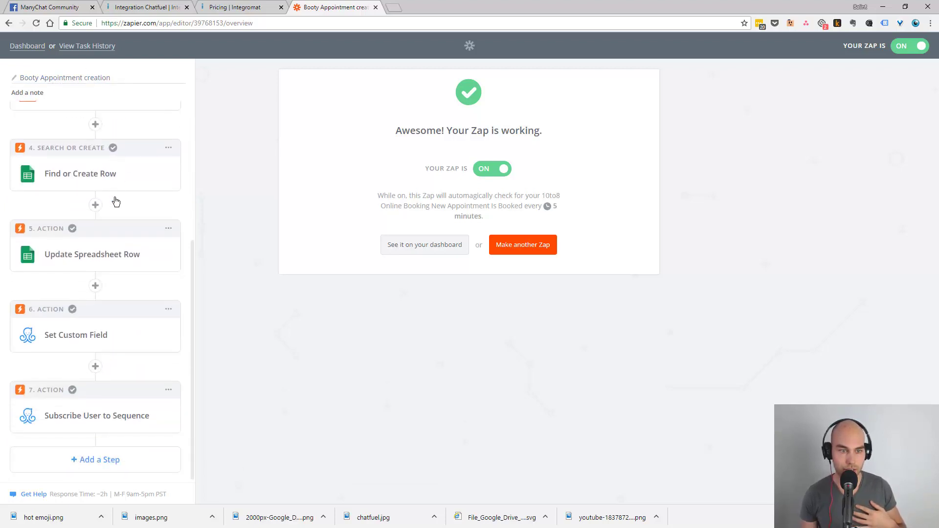
scroll(101, 318, "up", 3)
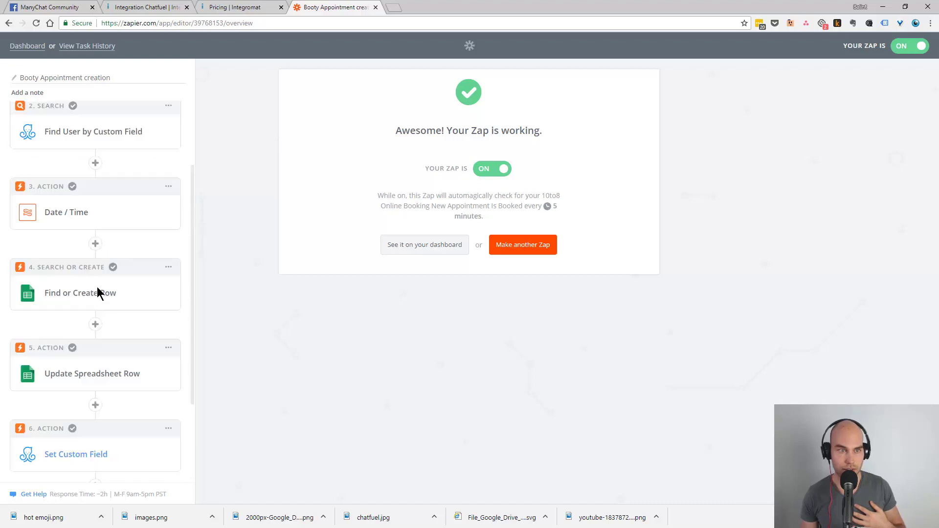
scroll(96, 278, "up", 2)
scroll(95, 274, "down", 3)
scroll(86, 202, "up", 3)
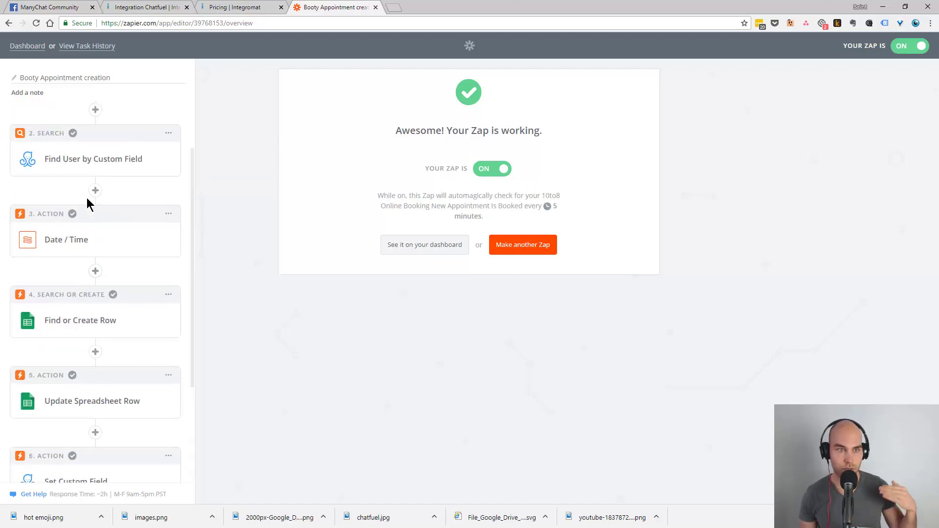
scroll(75, 266, "down", 2)
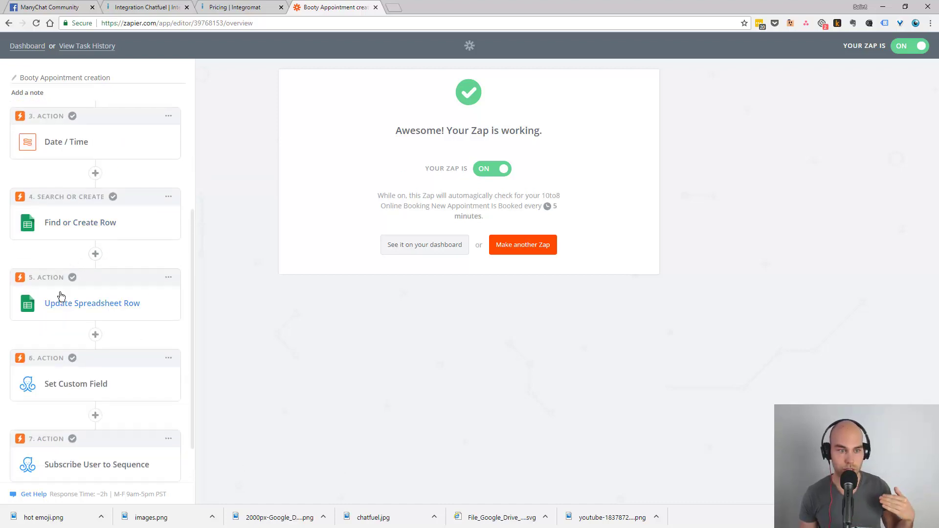
scroll(60, 296, "down", 1)
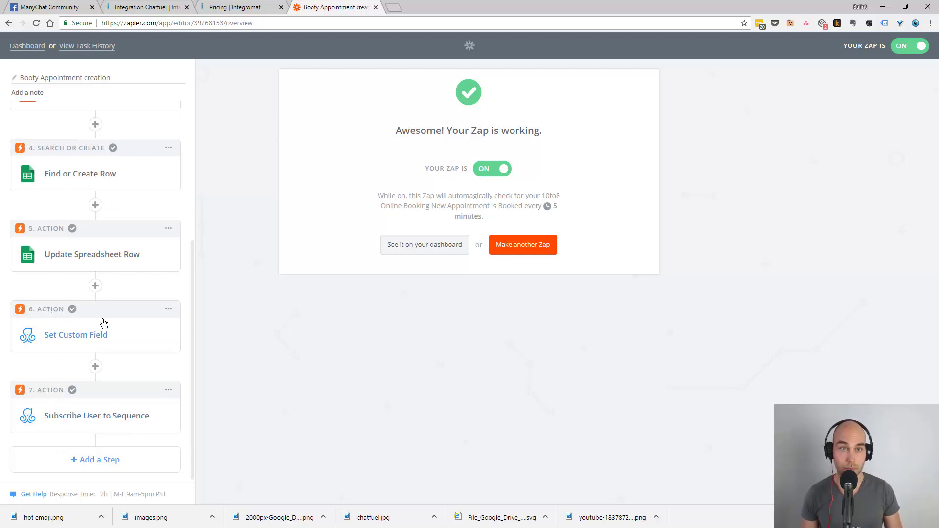
scroll(101, 322, "up", 4)
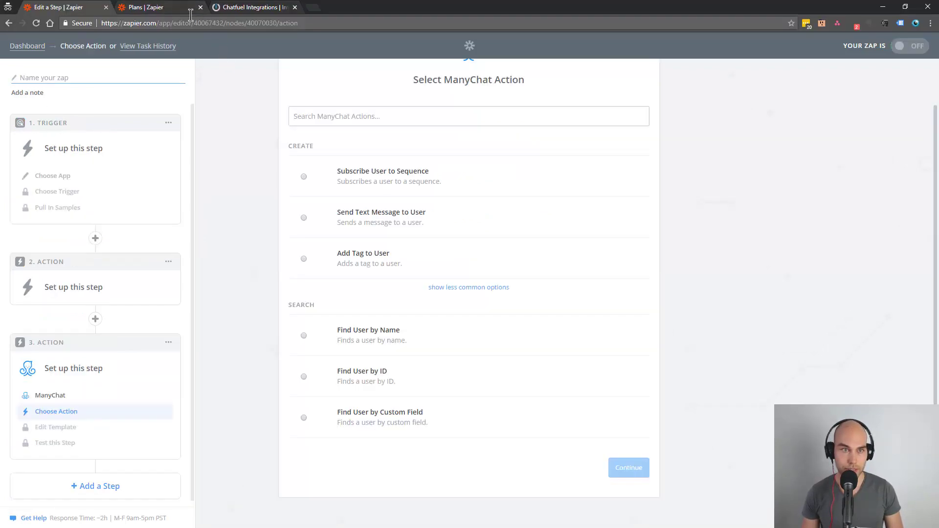
Step: Highlight Starter's $25 price and 1,000 tasks, then Teams' $312.50 price on Zapier's plans page
left_click(166, 8)
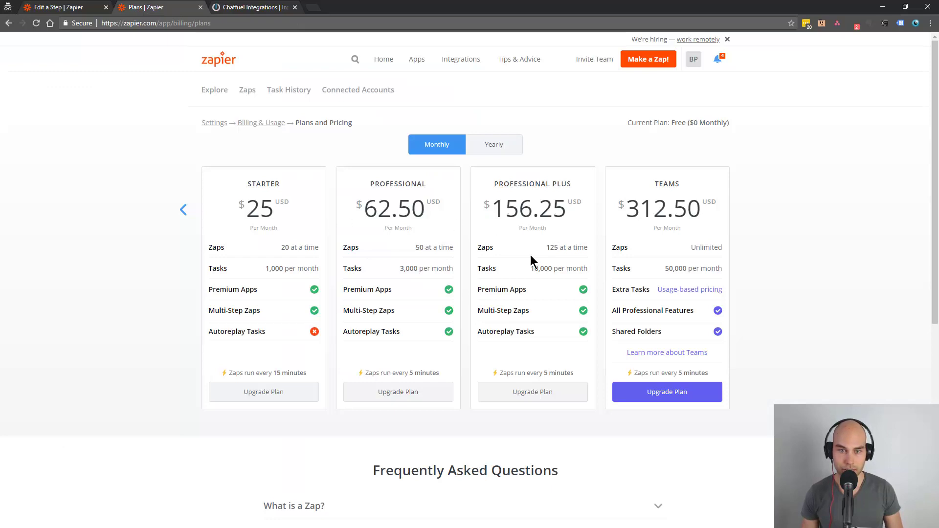
left_click_drag(247, 203, 276, 208)
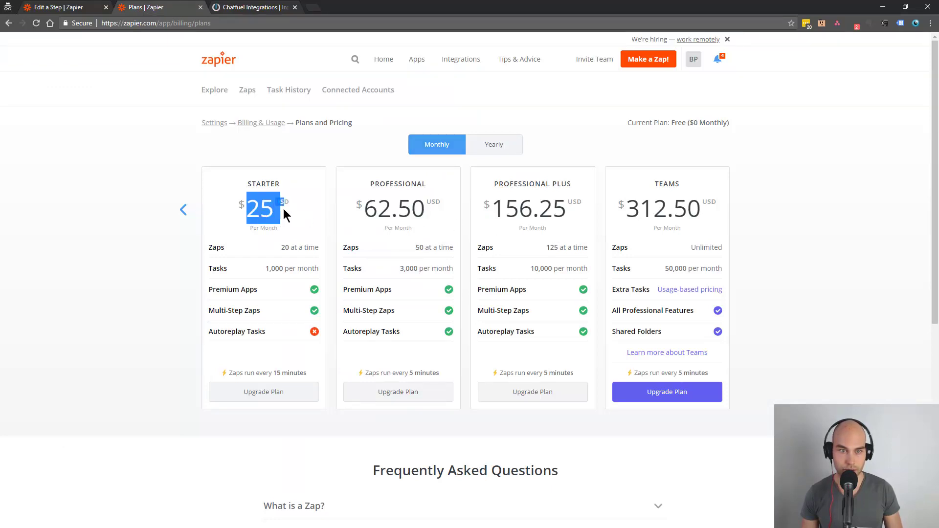
left_click(261, 254)
left_click_drag(262, 269, 283, 273)
left_click(276, 277)
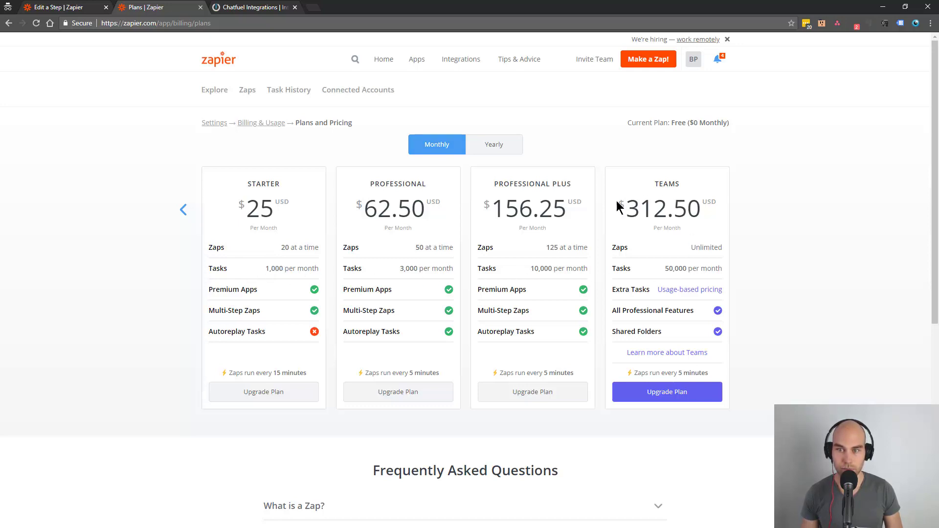
left_click_drag(701, 208, 666, 211)
left_click(658, 214)
double_click(649, 210)
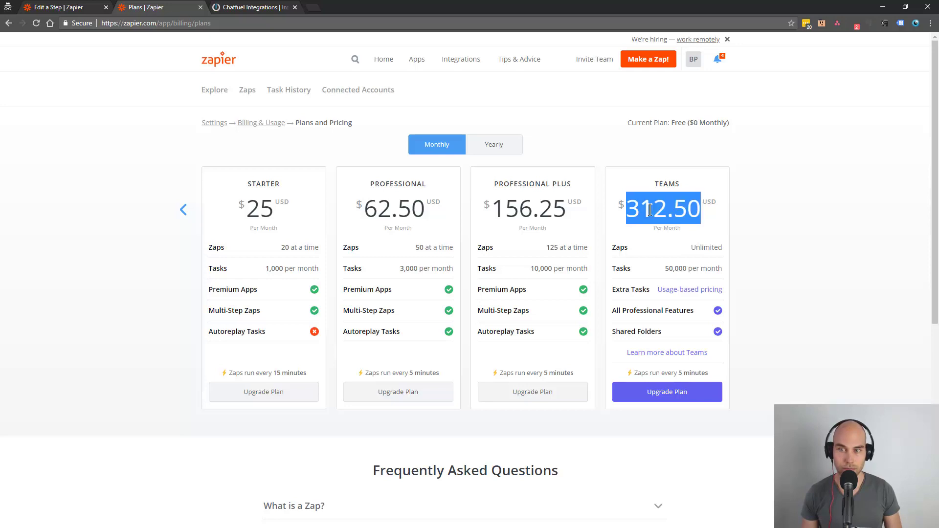